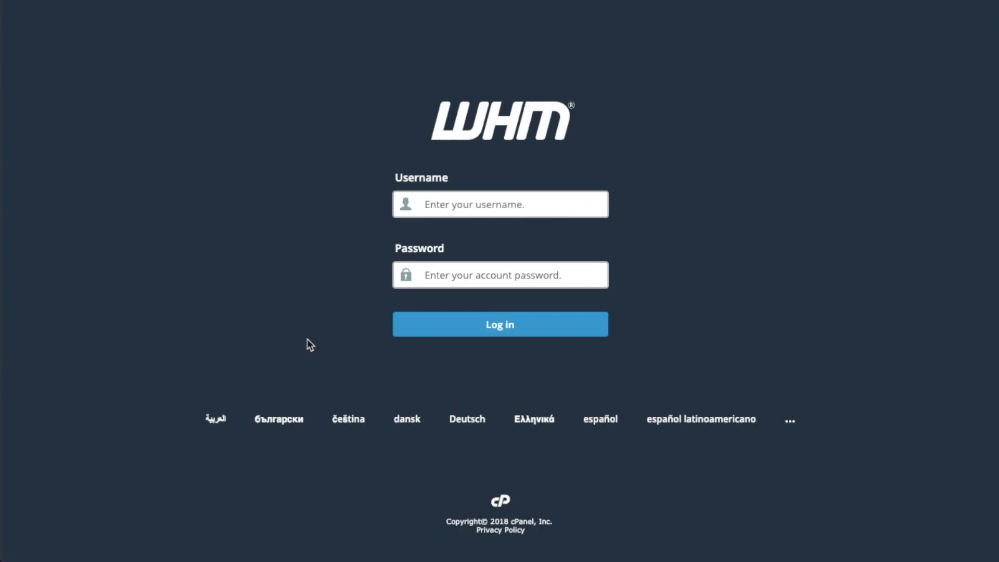
Log in to WHM as root with the administrator password
{"action": "left_click", "coordinate": [428, 203]}
{"action": "type", "text": "root"}
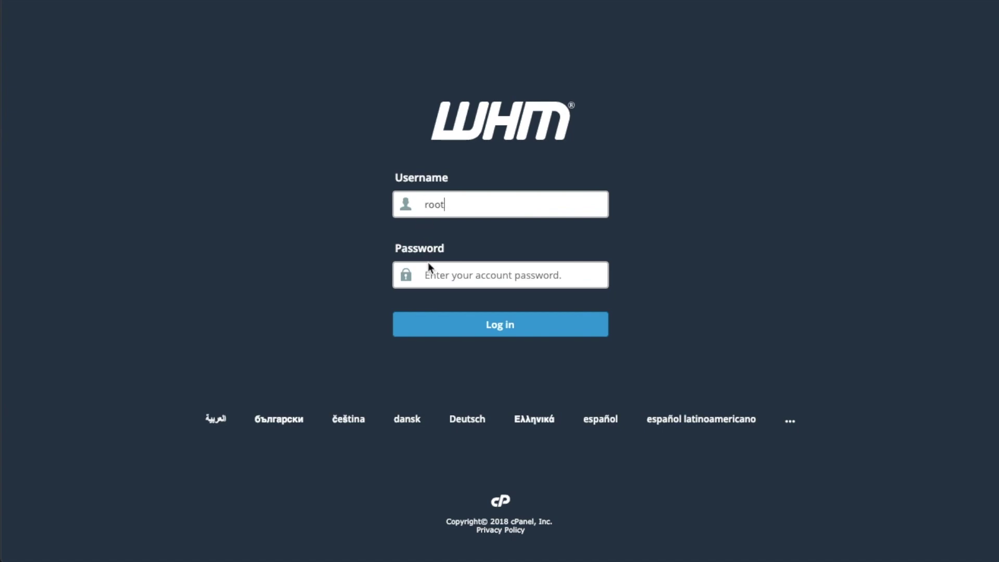
{"action": "left_click", "coordinate": [430, 268]}
{"action": "type", "text": "*******"}
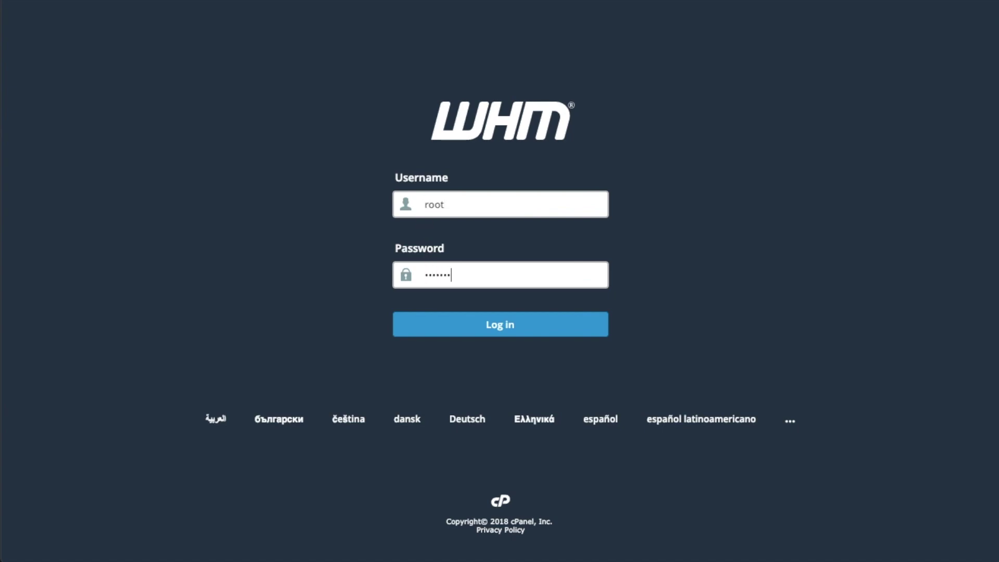
{"action": "left_click", "coordinate": [494, 333]}
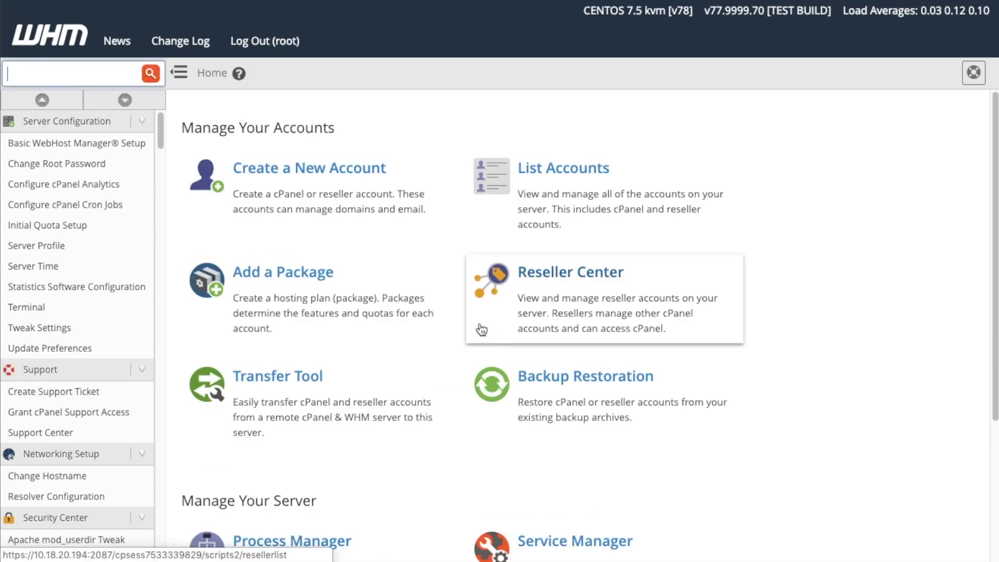
Search the sidebar for 'Manage AutoSSL' and open that page
{"action": "left_click", "coordinate": [10, 73]}
{"action": "type", "text": "M"}
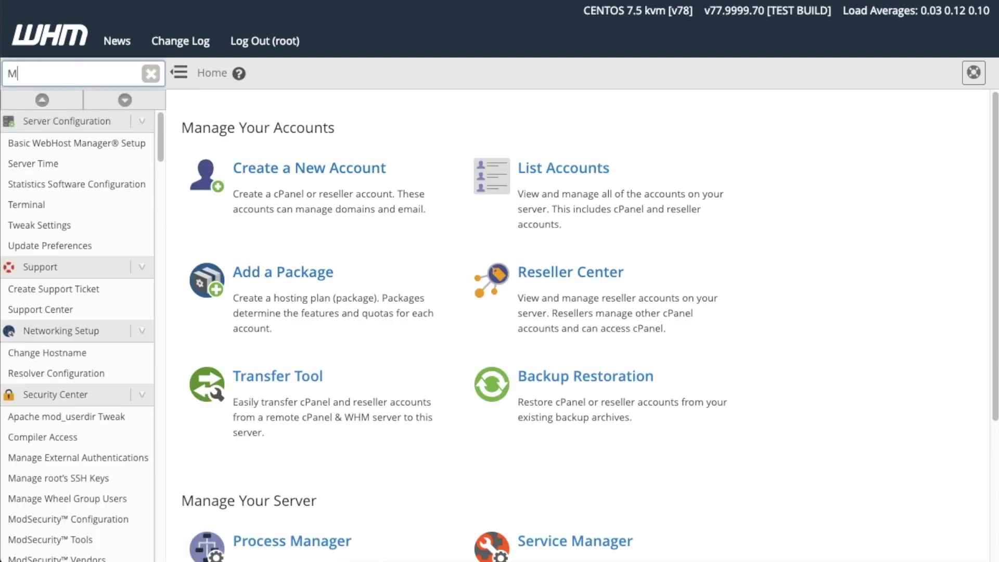
{"action": "type", "text": "anage AutoSSL"}
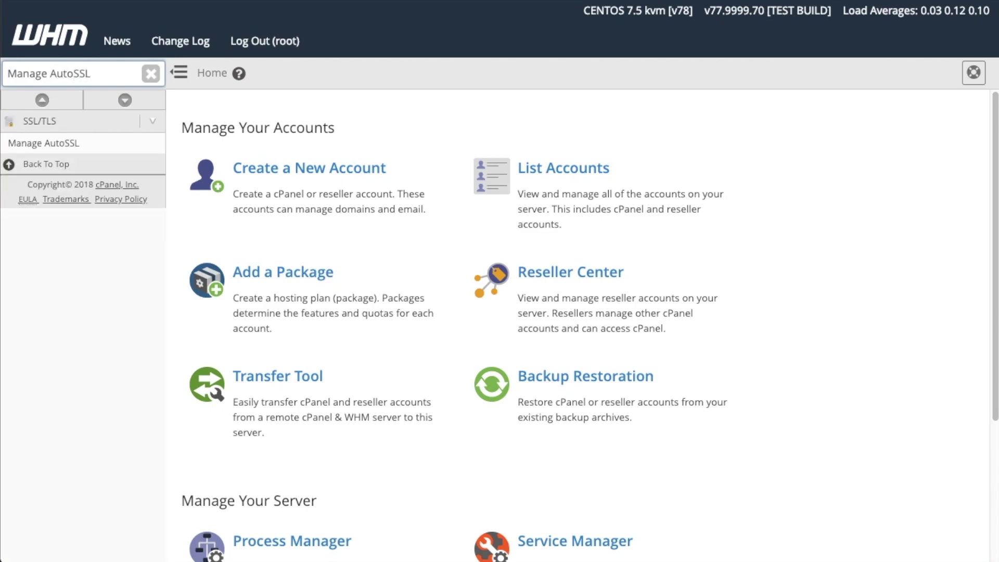
{"action": "left_click", "coordinate": [45, 151]}
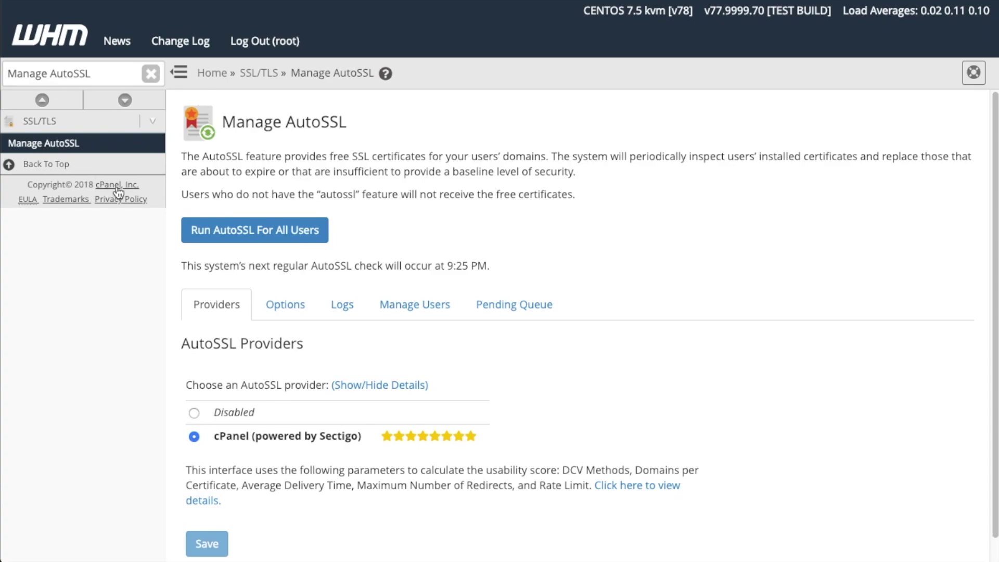
Run AutoSSL for all users, then switch the provider to Disabled and back to cPanel (powered by Sectigo)
{"action": "left_click", "coordinate": [256, 232]}
{"action": "left_click", "coordinate": [194, 413]}
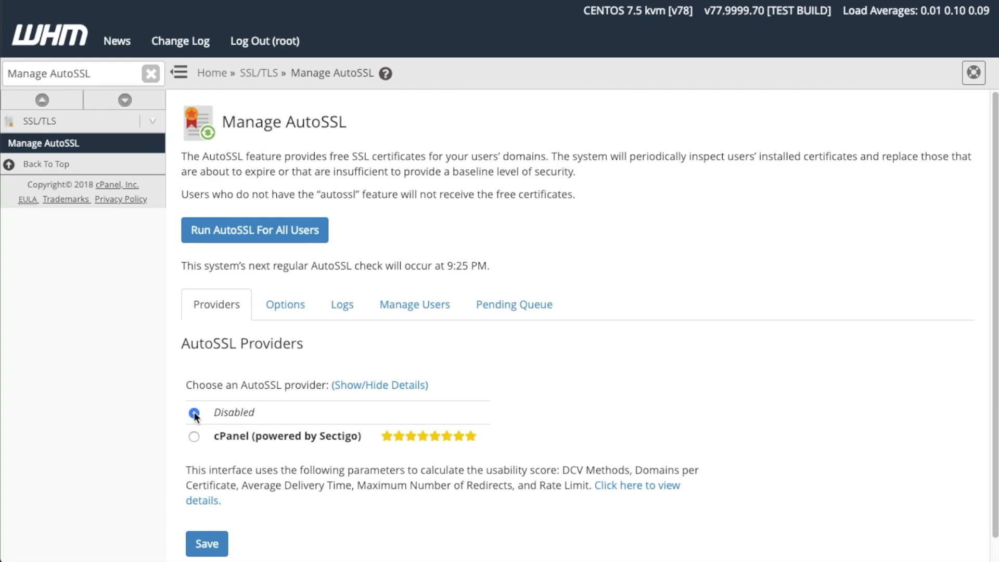
{"action": "left_click", "coordinate": [195, 438]}
Review the provider details, then save cPanel (powered by Sectigo) as the provider
{"action": "left_click", "coordinate": [636, 486]}
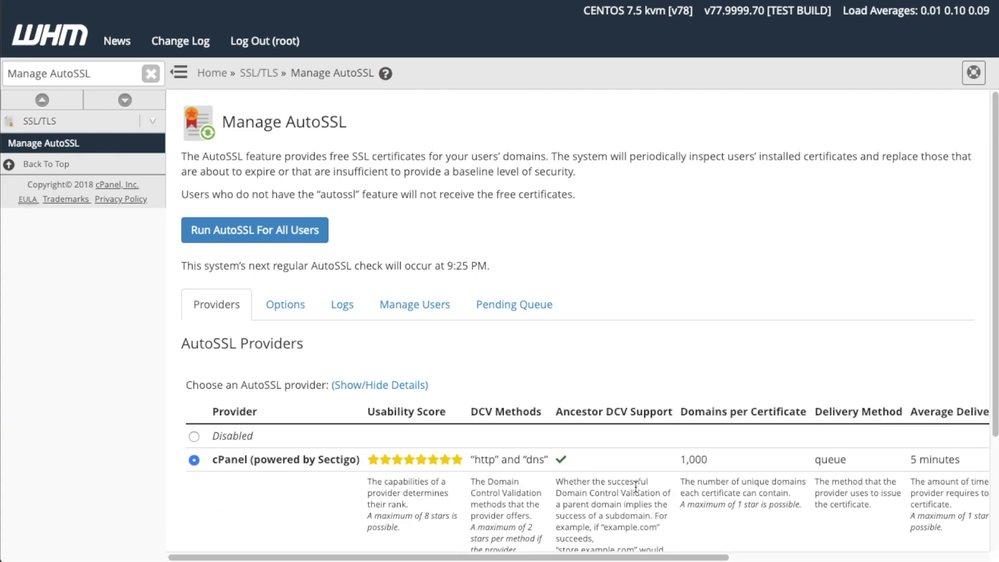
{"action": "scroll", "coordinate": [636, 487], "scroll_direction": "down", "scroll_amount": 3}
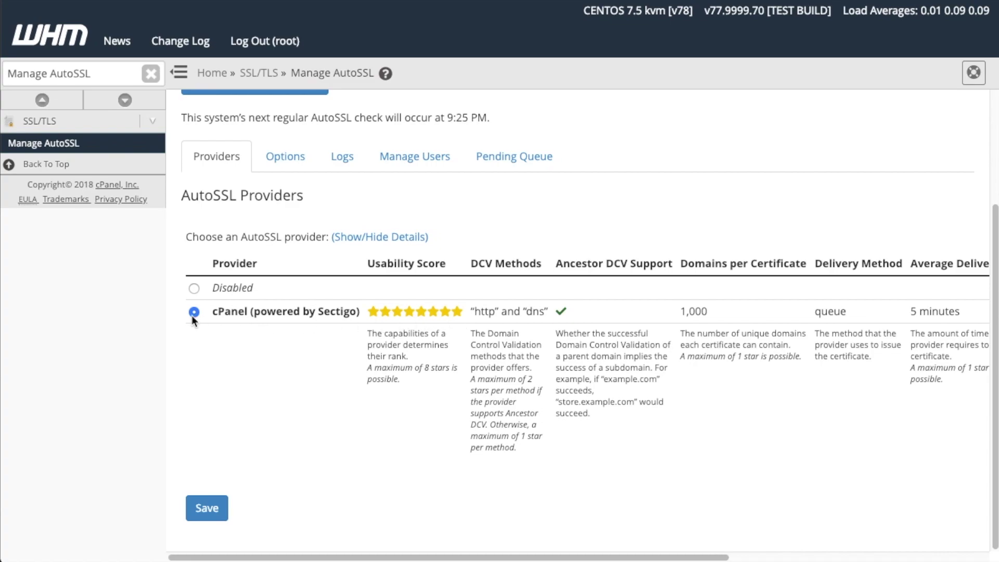
{"action": "left_click", "coordinate": [208, 510]}
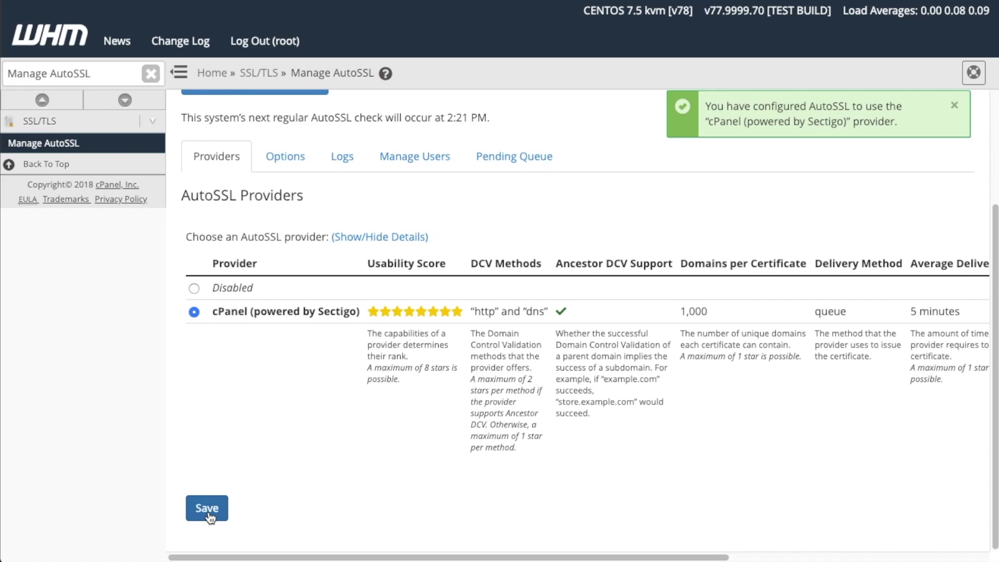
In AutoSSL Options, set user notifications to certificate request failures only
{"action": "left_click", "coordinate": [284, 166]}
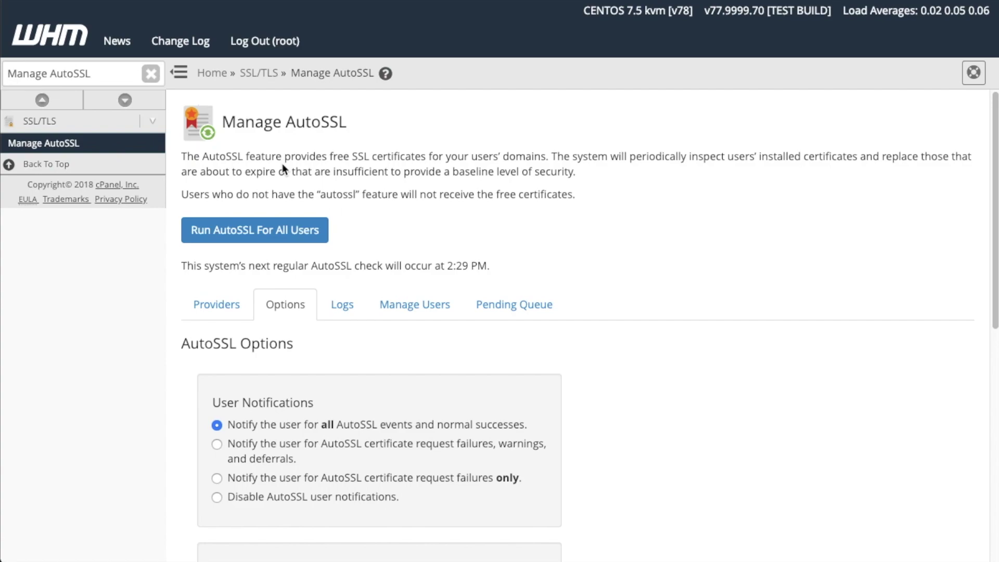
{"action": "scroll", "coordinate": [282, 164], "scroll_direction": "down", "scroll_amount": 5}
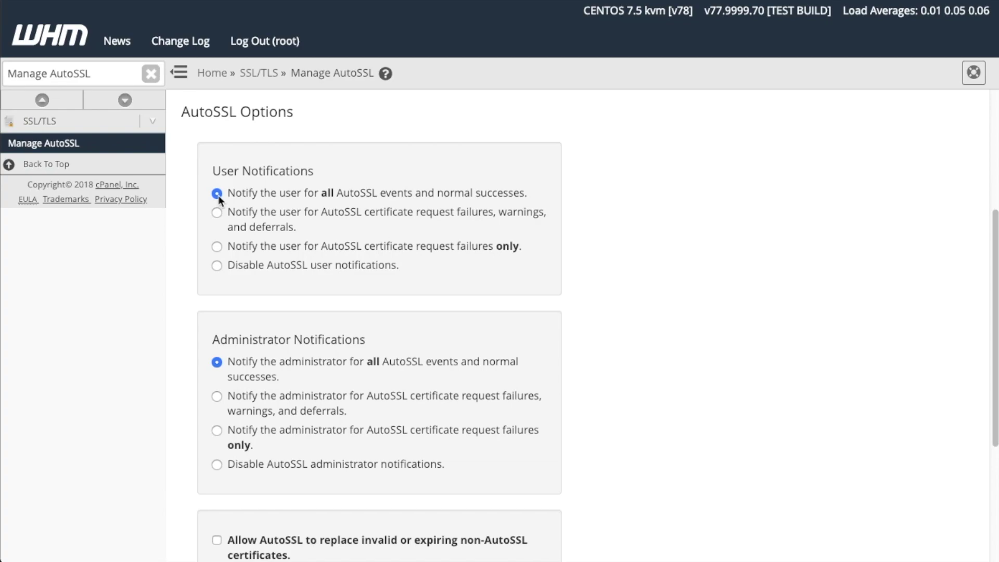
{"action": "left_click", "coordinate": [217, 247]}
Set Administrator Notifications to 'Disable AutoSSL administrator notifications'
{"action": "left_click", "coordinate": [218, 397]}
{"action": "left_click", "coordinate": [217, 431]}
{"action": "left_click", "coordinate": [217, 465]}
{"action": "scroll", "coordinate": [217, 465], "scroll_direction": "down", "scroll_amount": 4}
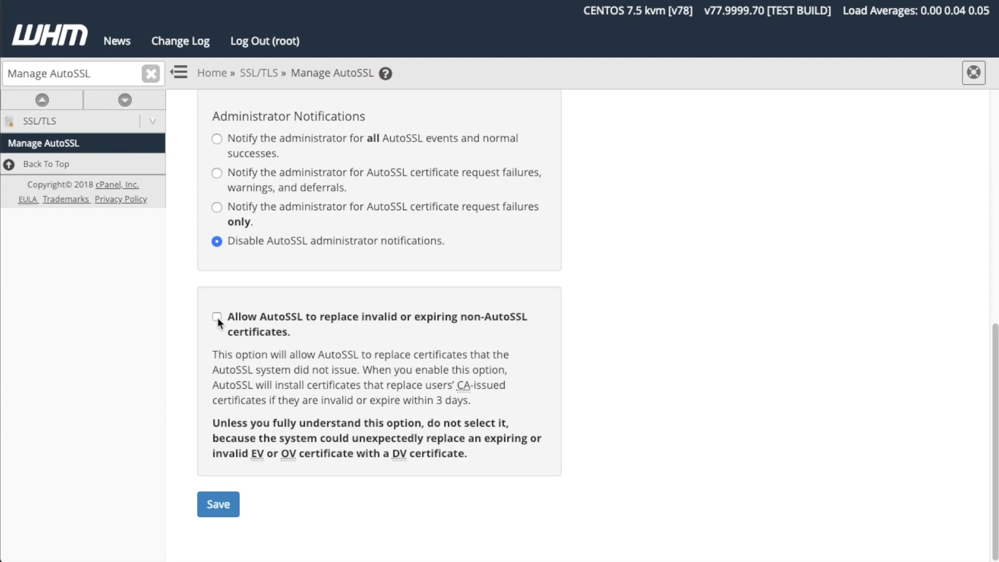
Save the AutoSSL options with non-AutoSSL certificate replacement left unticked
{"action": "left_click", "coordinate": [215, 510]}
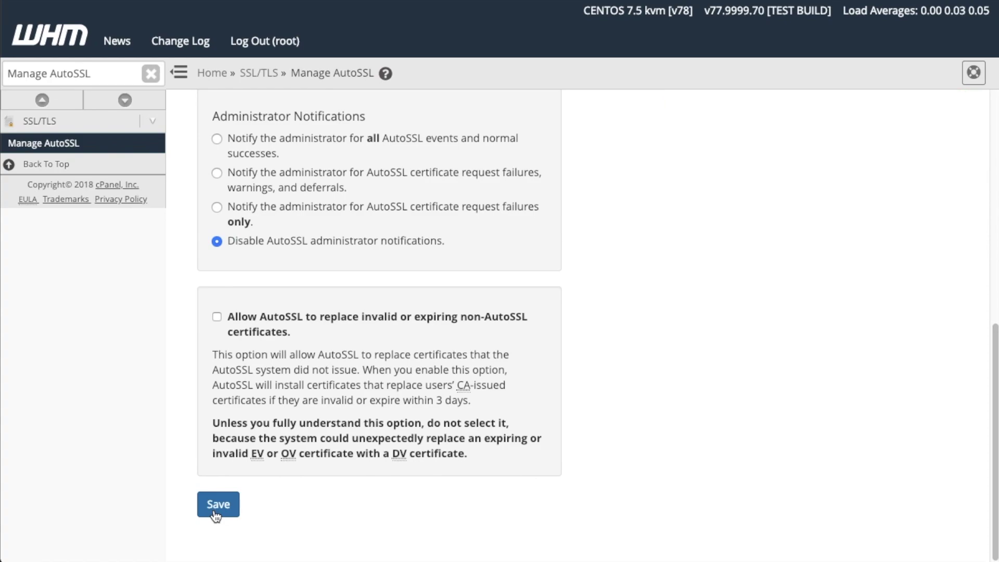
{"action": "scroll", "coordinate": [214, 515], "scroll_direction": "up", "scroll_amount": 9}
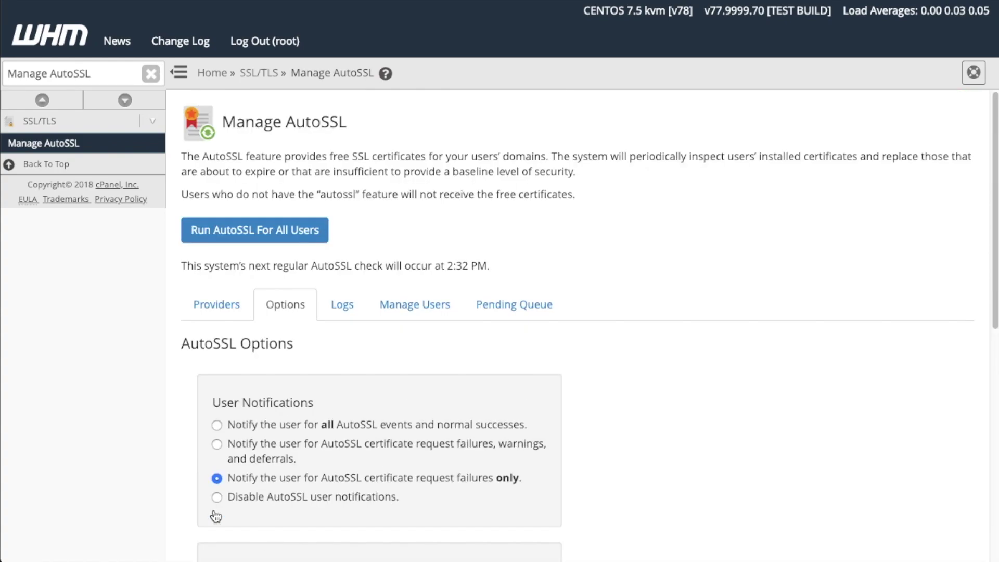
{"action": "left_click", "coordinate": [341, 313]}
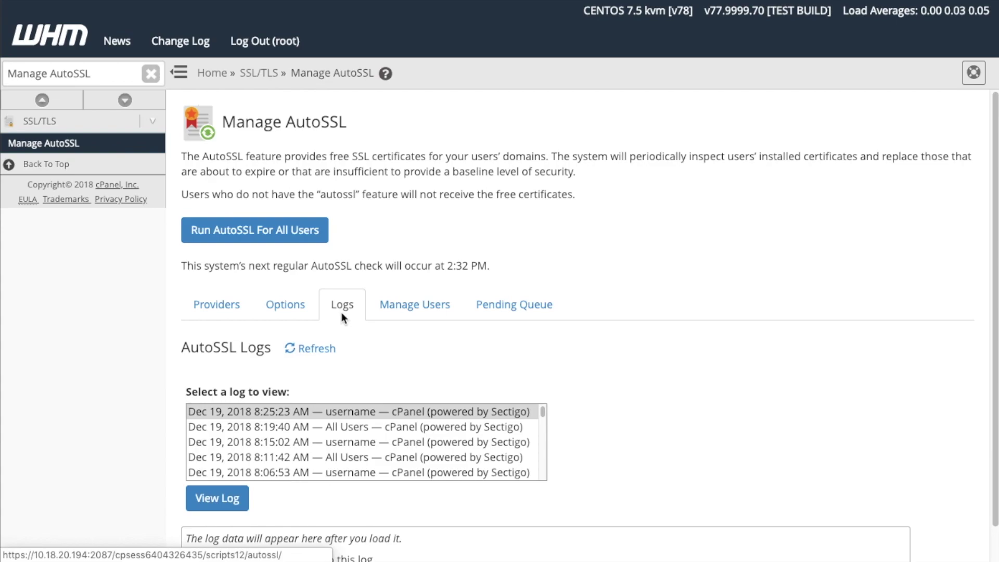
View the AutoSSL log for the 8:25:23 AM user run
{"action": "left_click", "coordinate": [313, 411]}
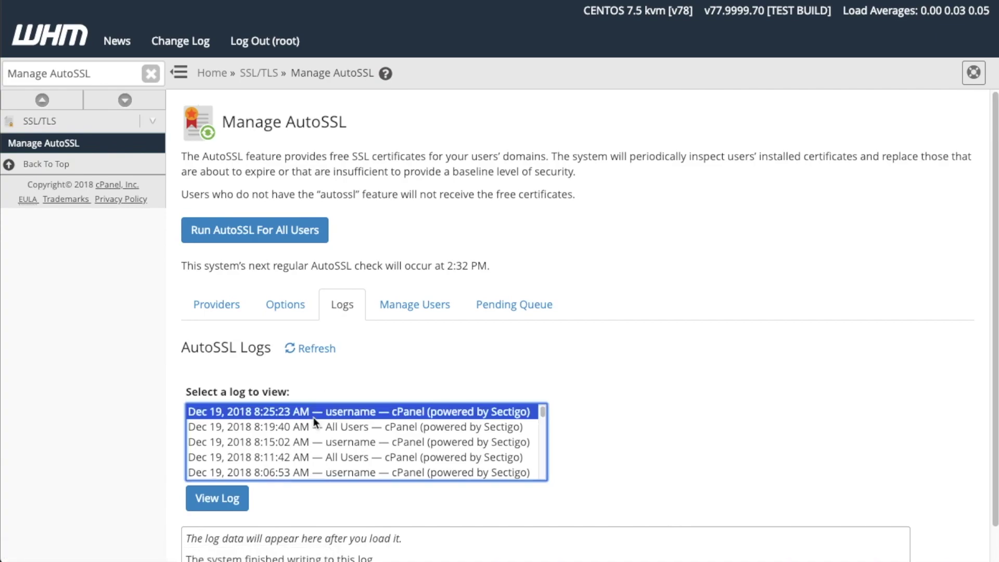
{"action": "left_click", "coordinate": [218, 502]}
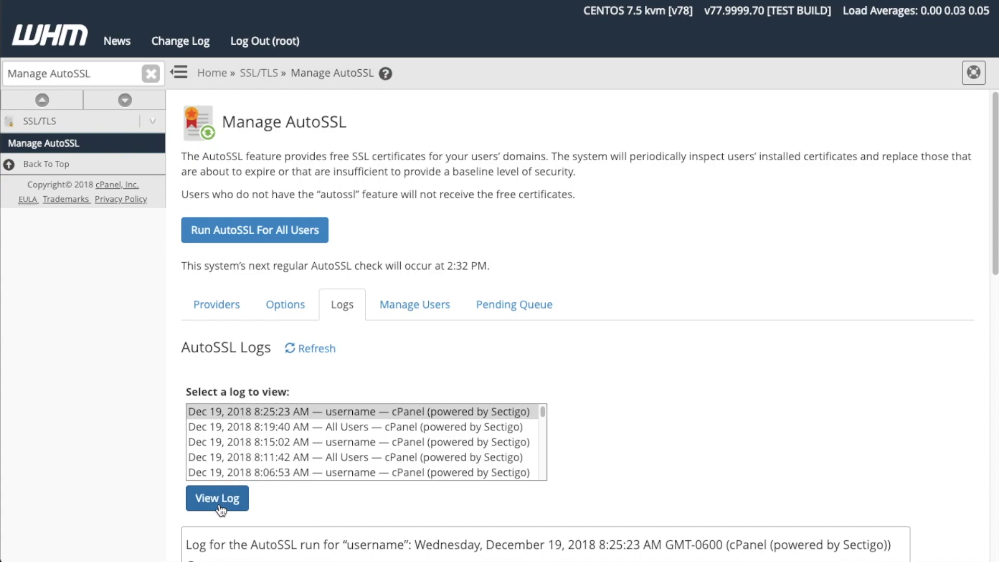
{"action": "scroll", "coordinate": [221, 510], "scroll_direction": "down", "scroll_amount": 5}
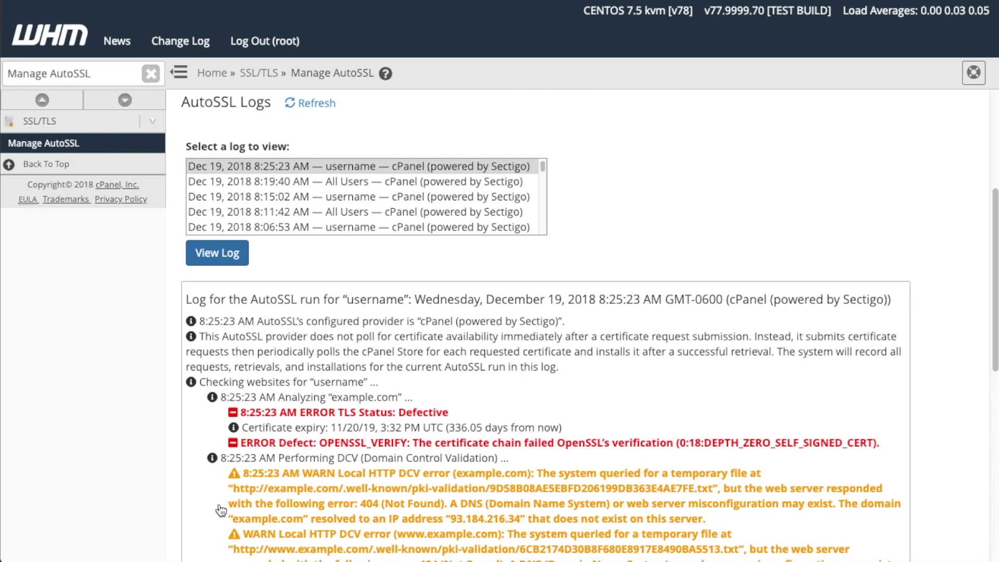
Refresh the log list and view the 8:27:29 AM All Users run log
{"action": "left_click", "coordinate": [309, 107]}
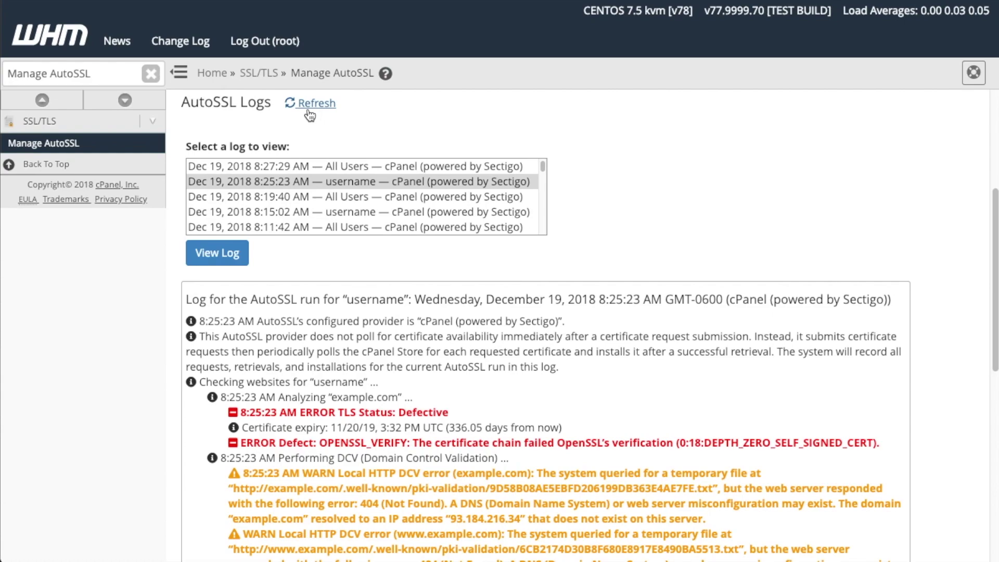
{"action": "left_click", "coordinate": [320, 169]}
{"action": "left_click", "coordinate": [216, 262]}
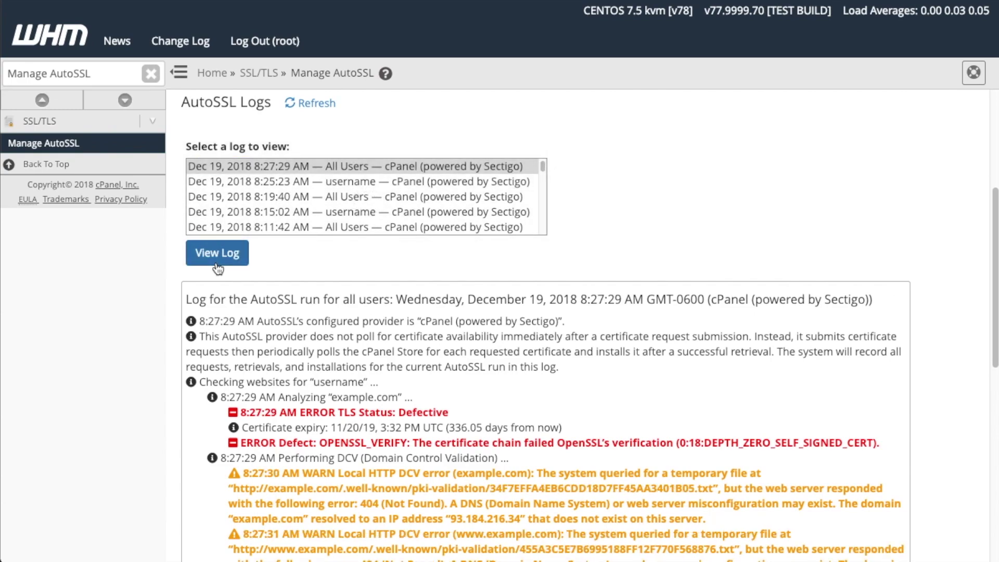
{"action": "scroll", "coordinate": [318, 177], "scroll_direction": "up", "scroll_amount": 5}
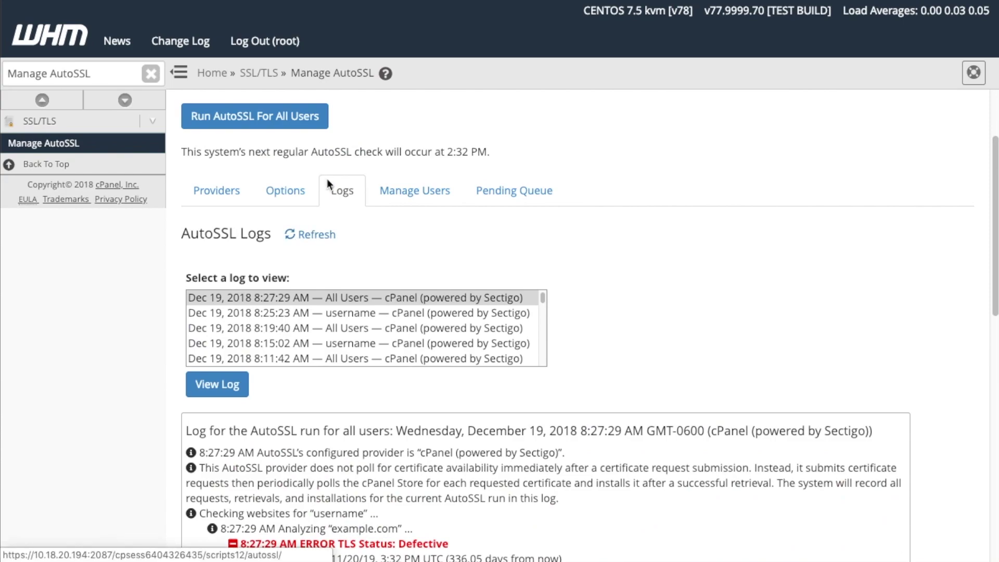
{"action": "left_click", "coordinate": [408, 192]}
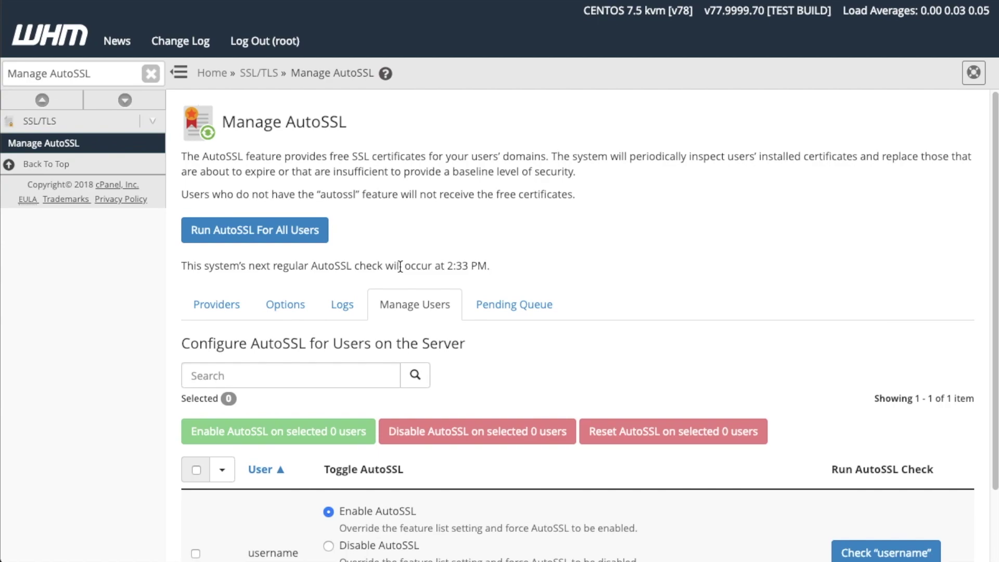
Select the server's single user account using the select-all checkbox
{"action": "scroll", "coordinate": [399, 266], "scroll_direction": "down", "scroll_amount": 2}
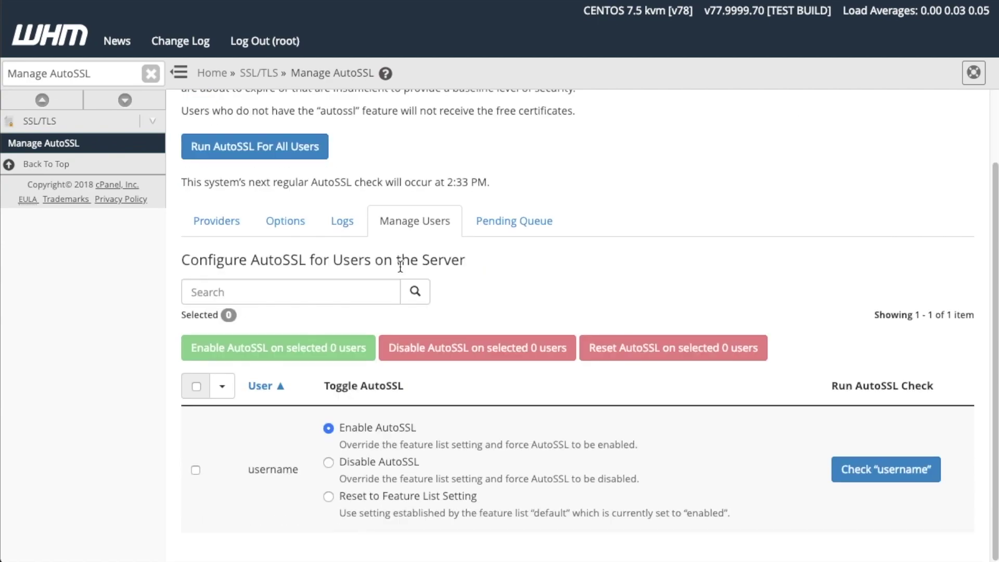
{"action": "left_click", "coordinate": [196, 472]}
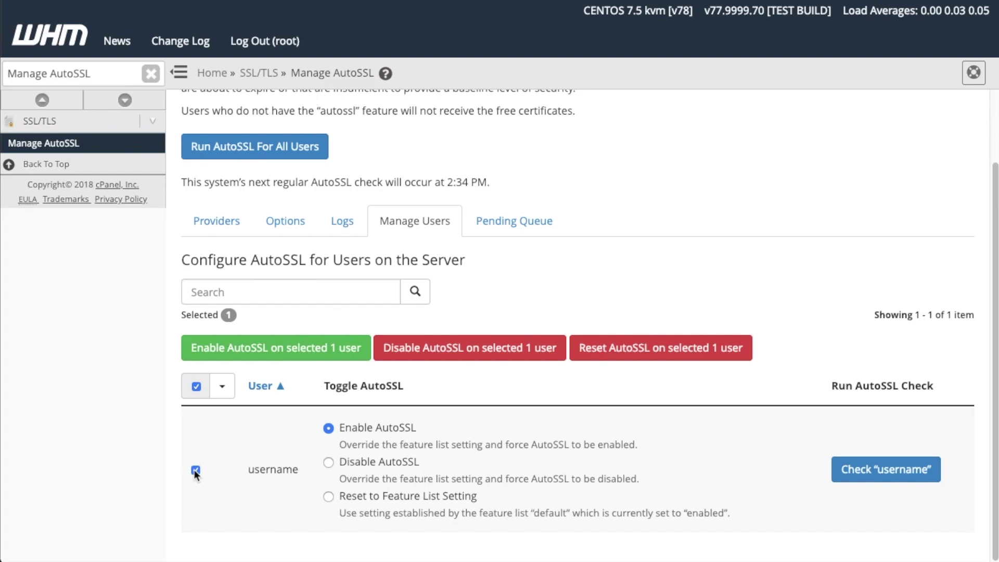
{"action": "left_click", "coordinate": [198, 387]}
{"action": "left_click", "coordinate": [198, 387]}
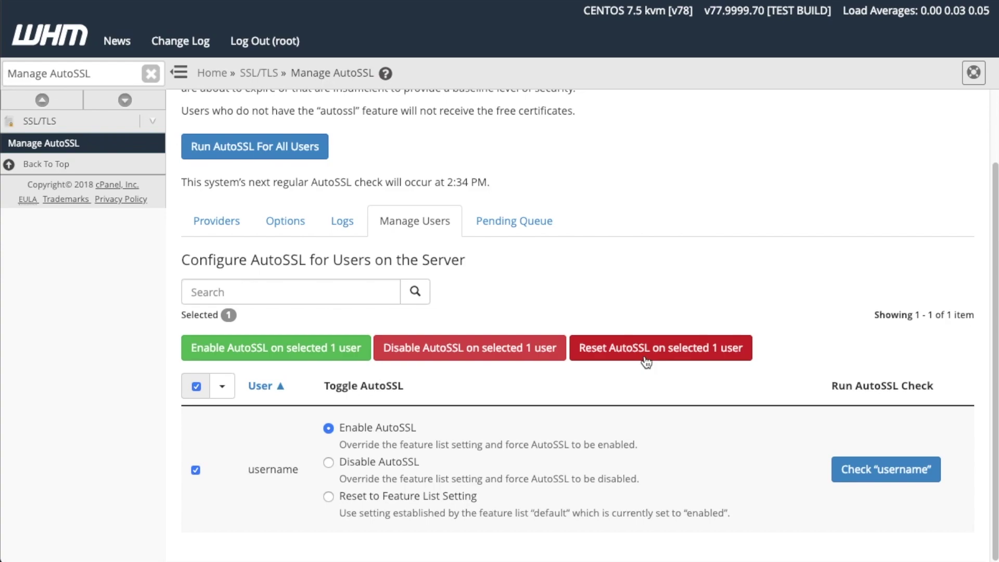
Force AutoSSL off for the selected user, then force it back on
{"action": "left_click", "coordinate": [455, 362]}
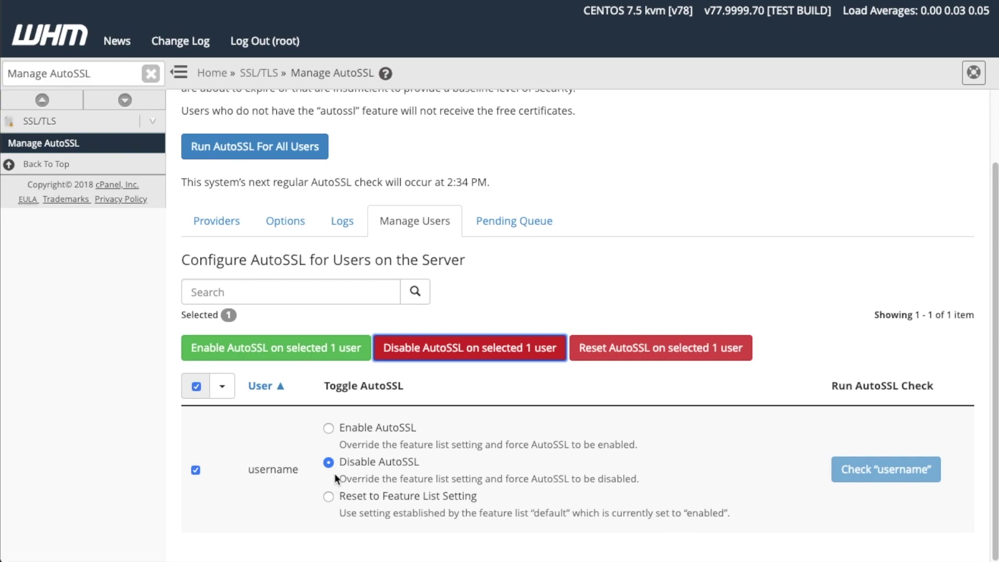
{"action": "left_click", "coordinate": [332, 432]}
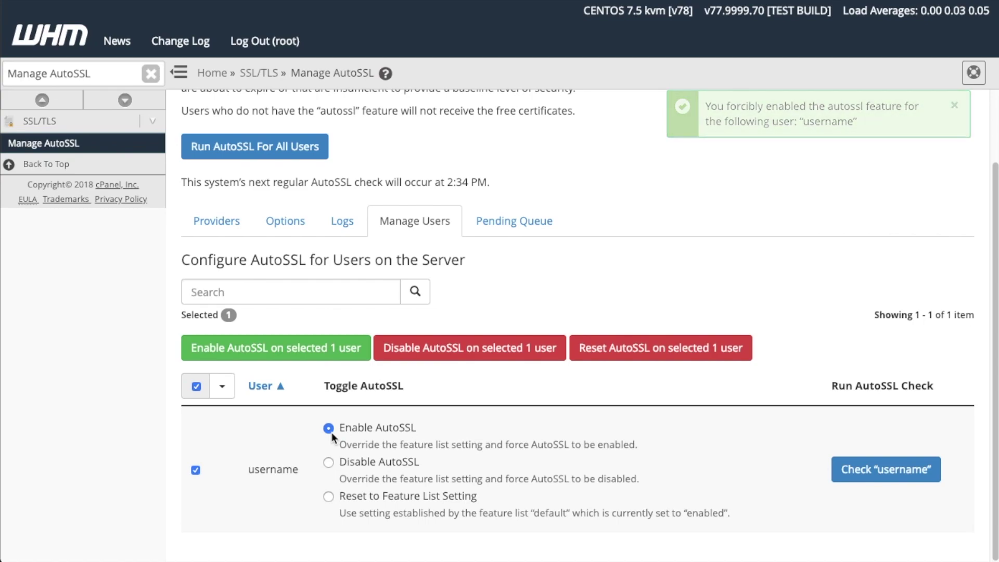
Run an AutoSSL check for the user's domains and view the empty Pending Queue
{"action": "left_click", "coordinate": [885, 470]}
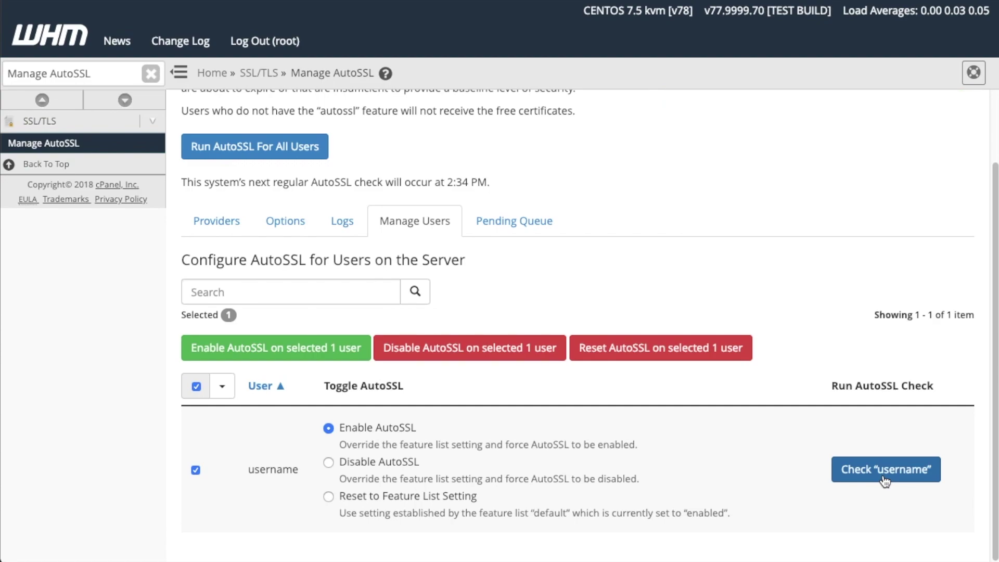
{"action": "left_click", "coordinate": [515, 230]}
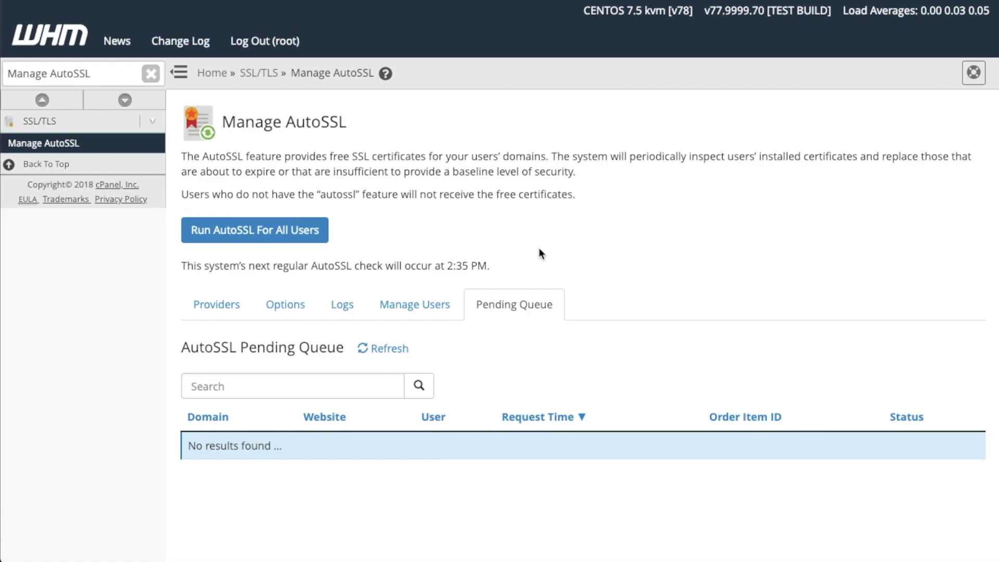
Toggle the empty Pending Queue's Request Time sort several times, ending on descending order
{"action": "left_click", "coordinate": [541, 427]}
{"action": "left_click", "coordinate": [541, 428]}
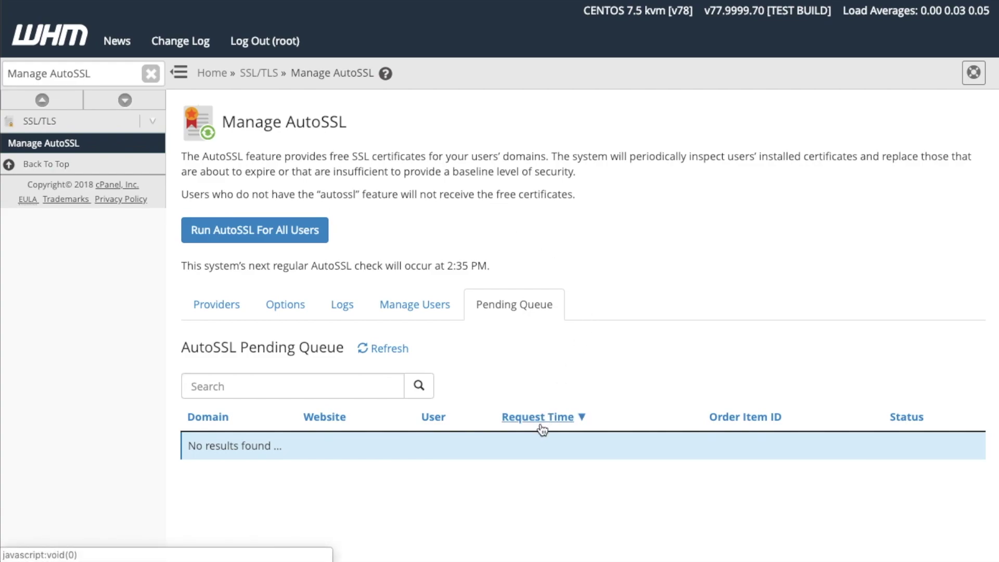
{"action": "left_click", "coordinate": [541, 427]}
{"action": "left_click", "coordinate": [541, 428]}
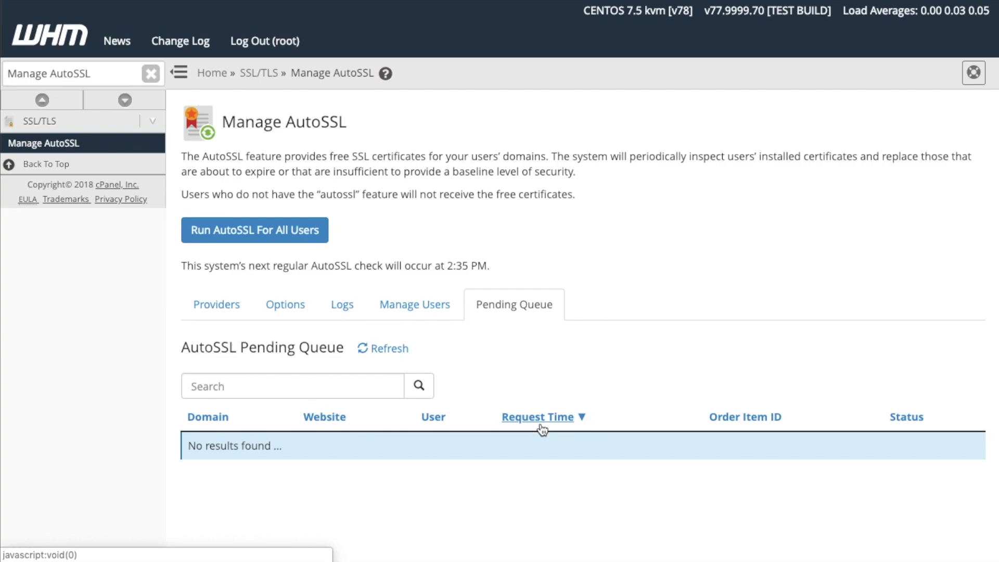